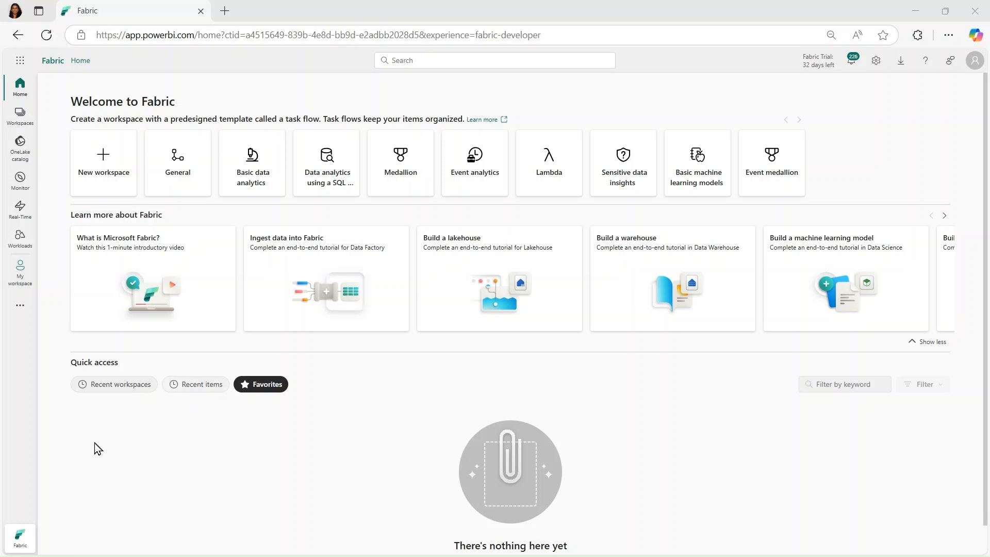
Create a workspace named Development with the Fabric capacity license mode and the small semantic model storage format
click(22, 117)
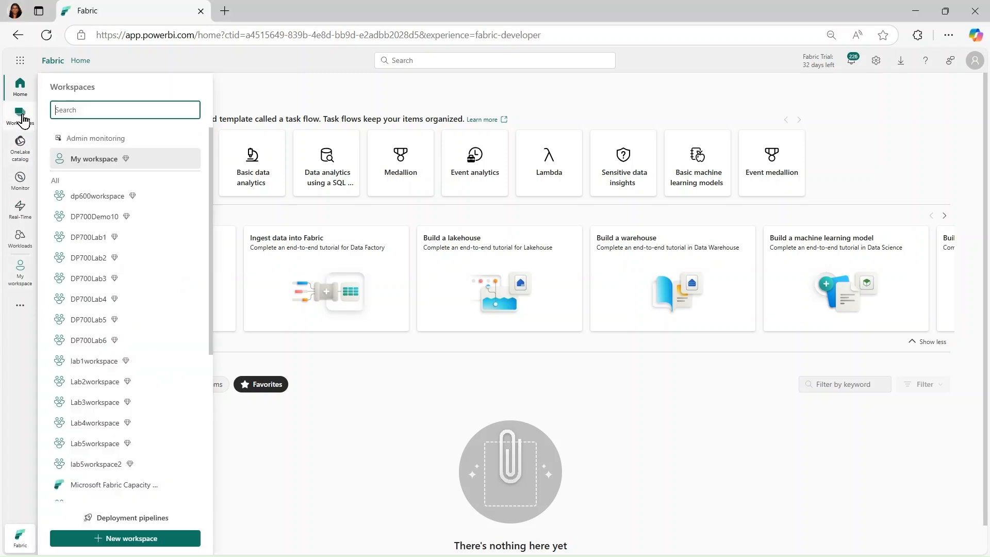
click(148, 539)
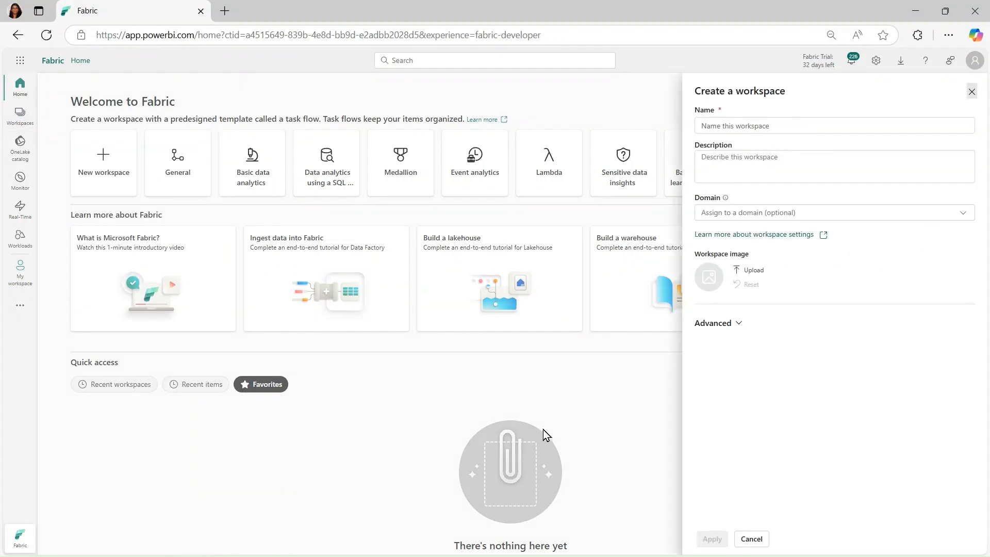
click(776, 127)
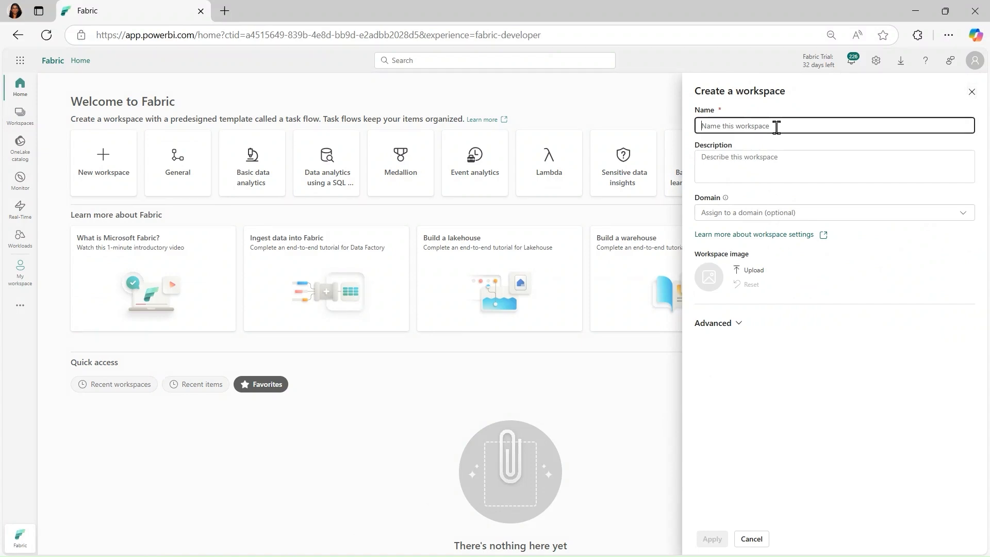
text(D)
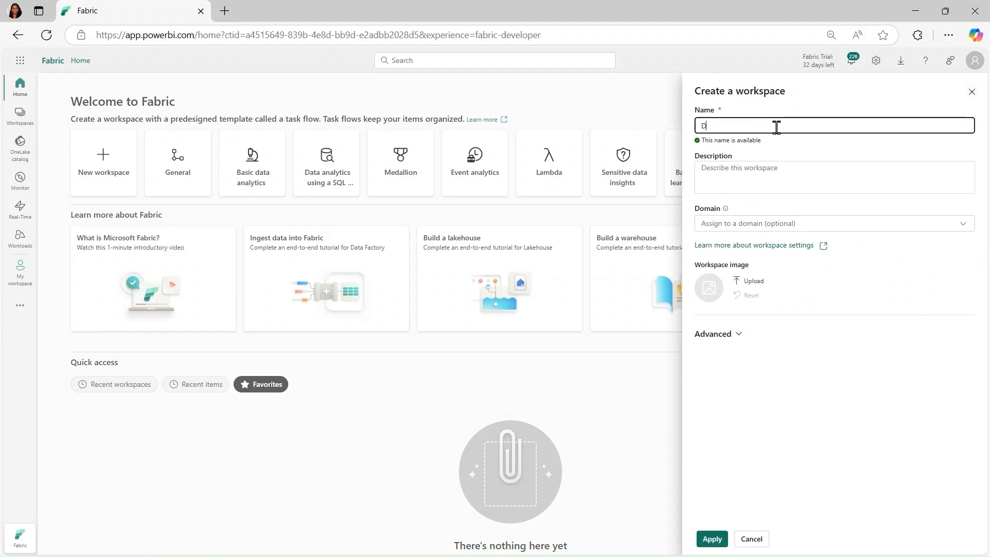
text(evelopment)
click(739, 336)
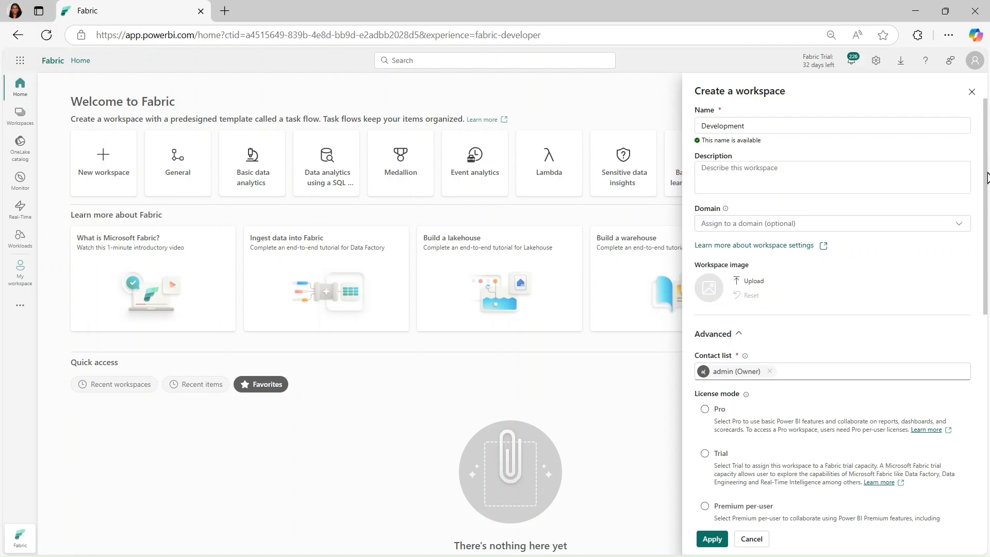
drag(986, 178, 980, 376)
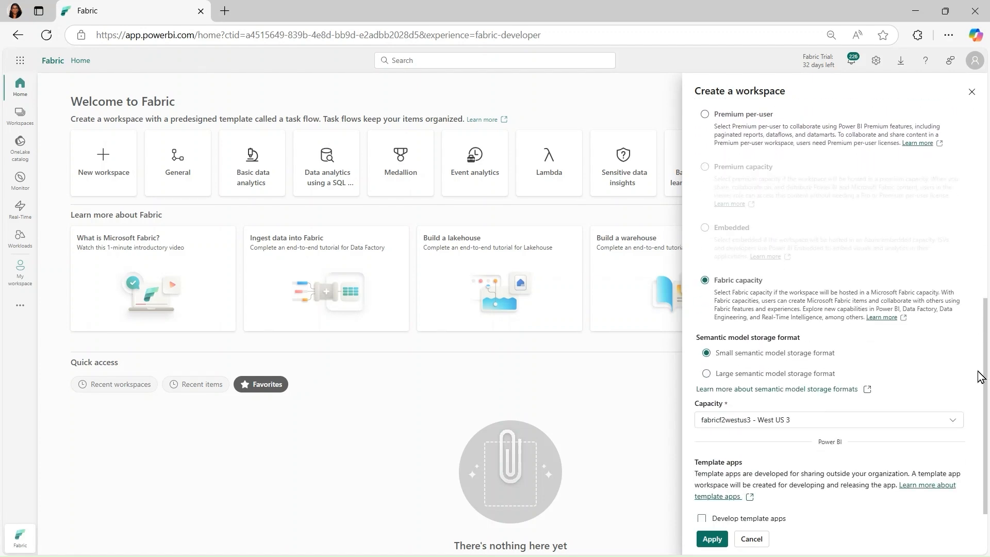
click(711, 538)
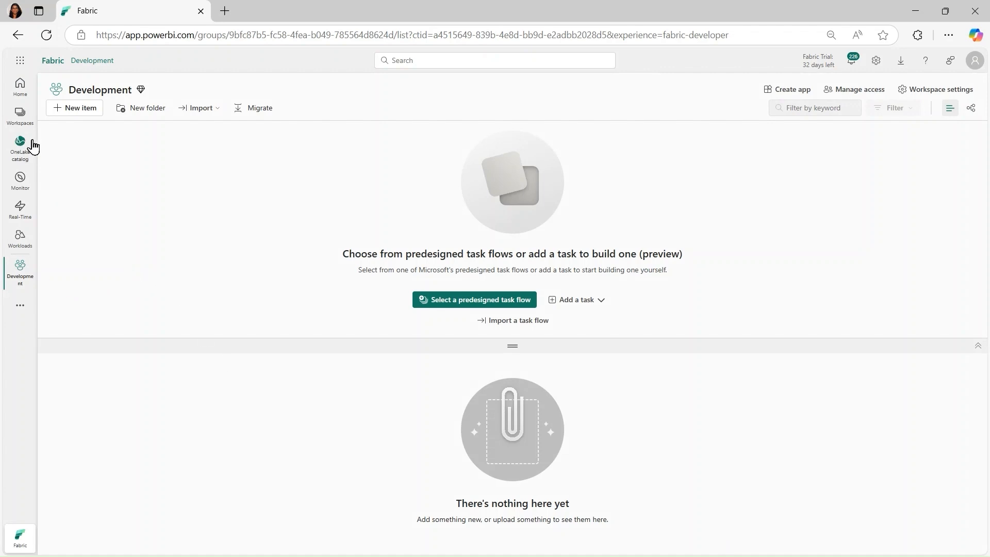
Create a second workspace named Test, leaving its advanced settings at their defaults
click(24, 123)
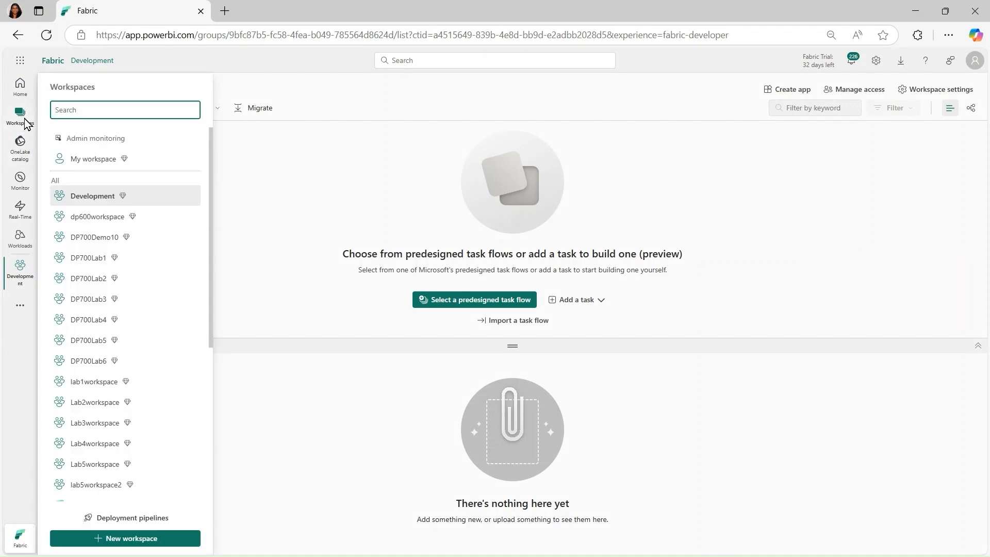
click(119, 539)
click(820, 125)
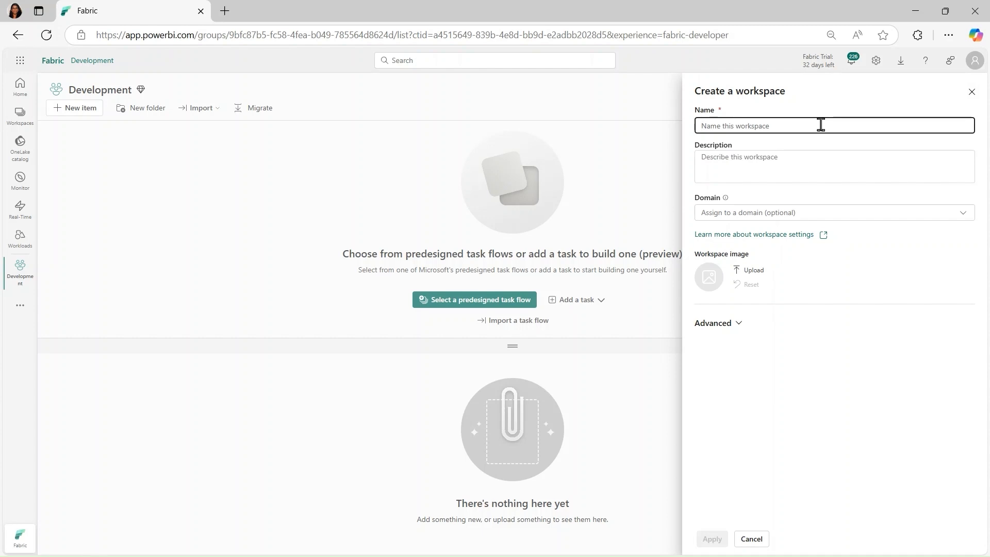
text(Test)
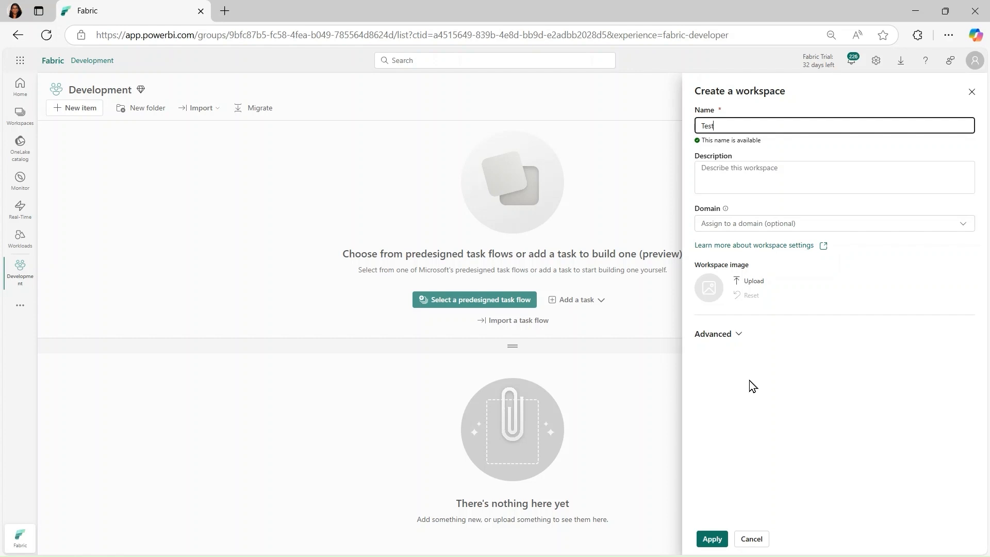
click(712, 539)
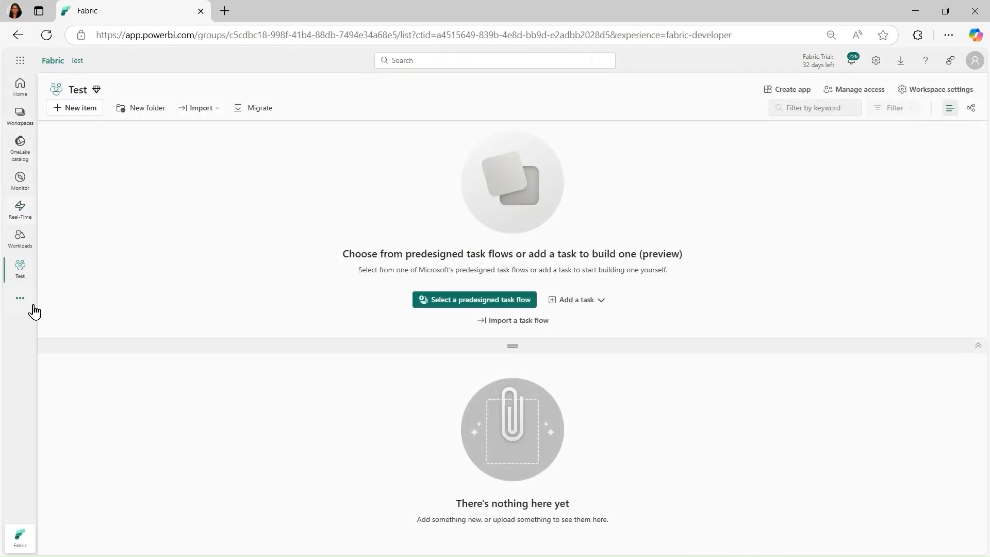
Create a third workspace named Production with the default settings
click(19, 113)
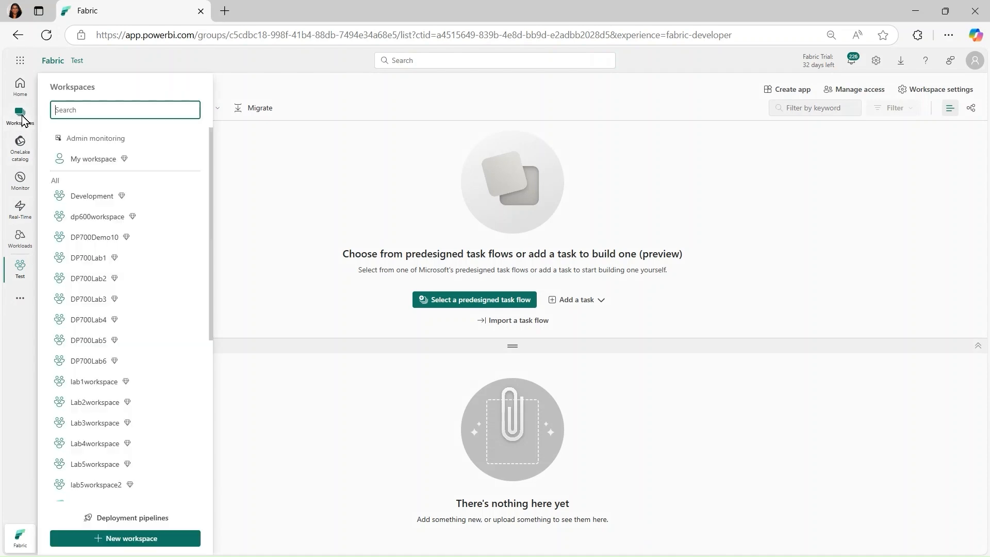
click(156, 541)
click(771, 125)
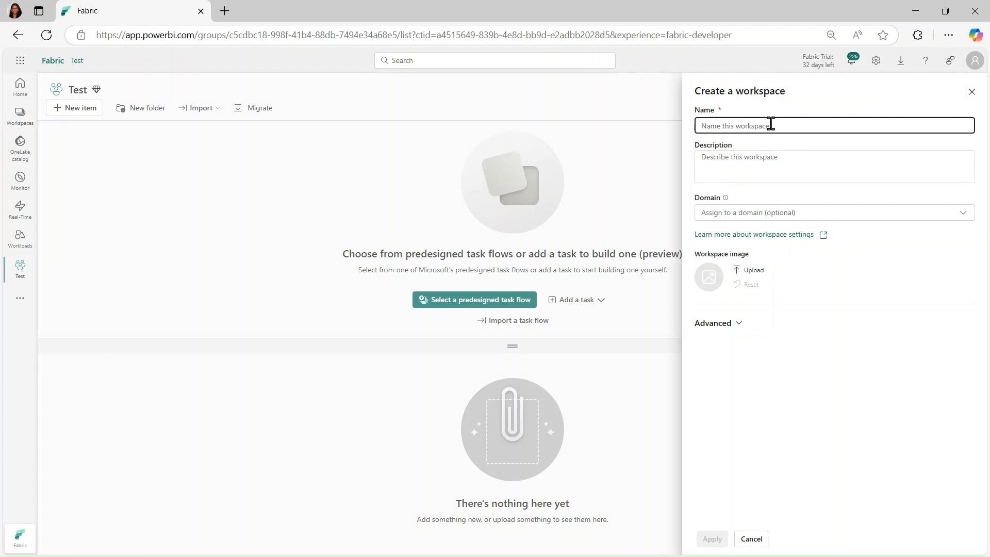
text(Production)
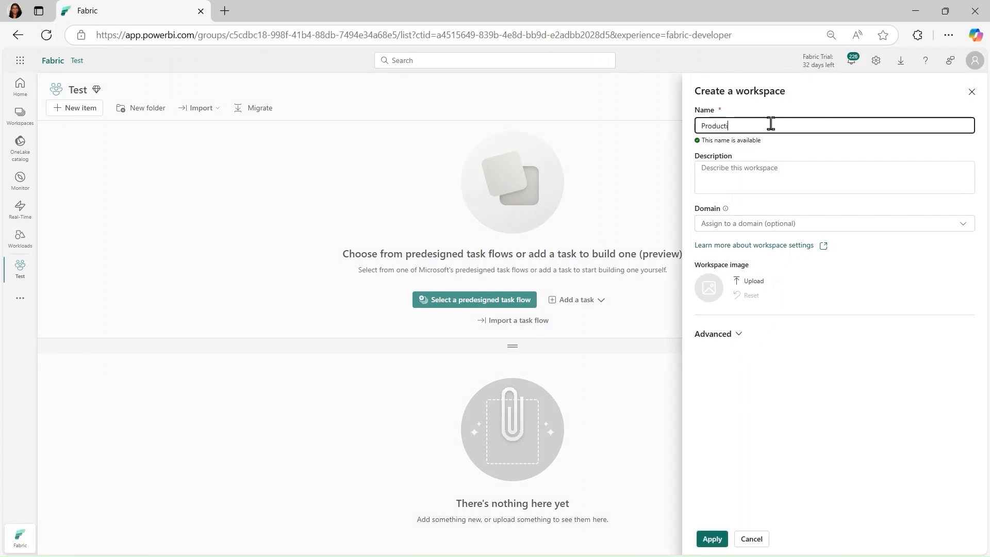
click(711, 539)
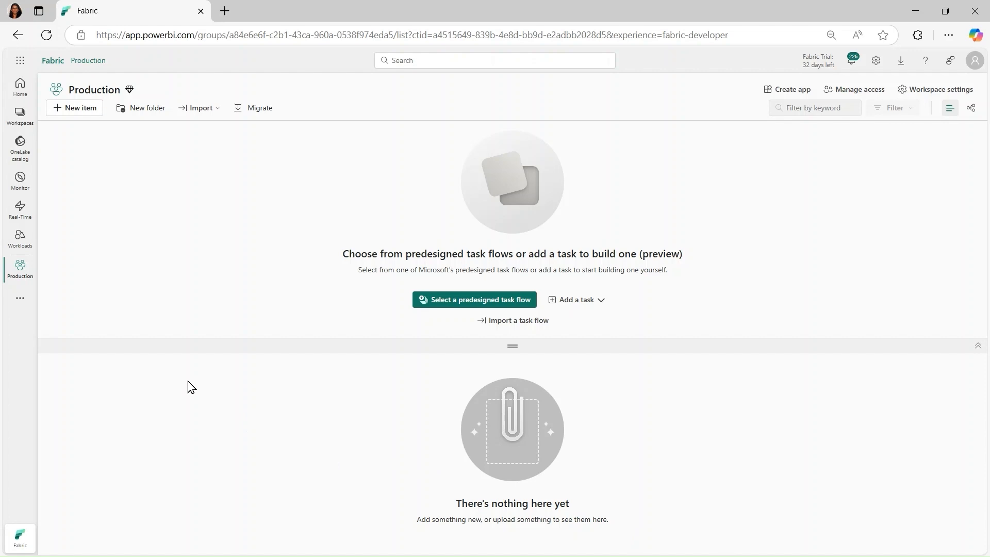
Create a deployment pipeline named Deployment Pipeline with the default Development, Test and Production stages and no description
click(21, 120)
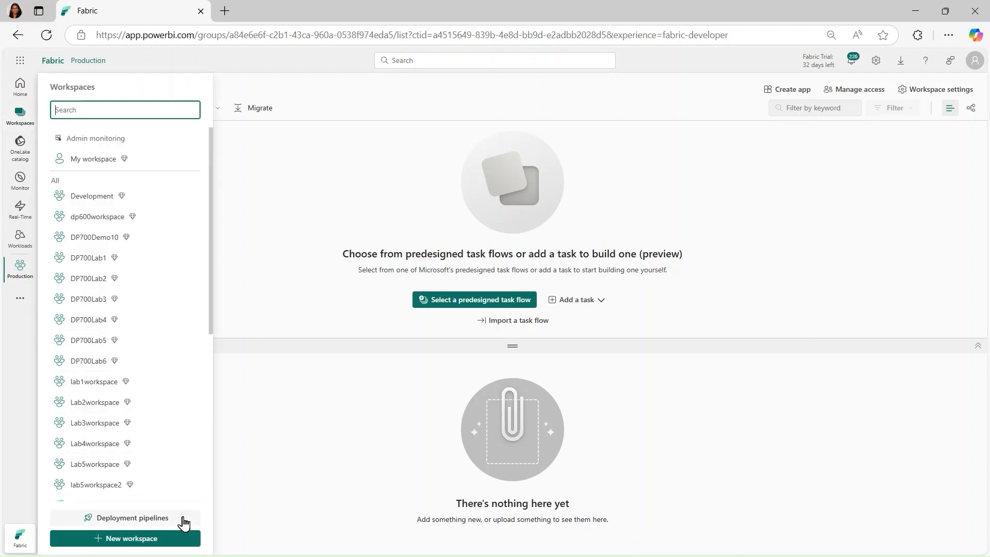
click(183, 518)
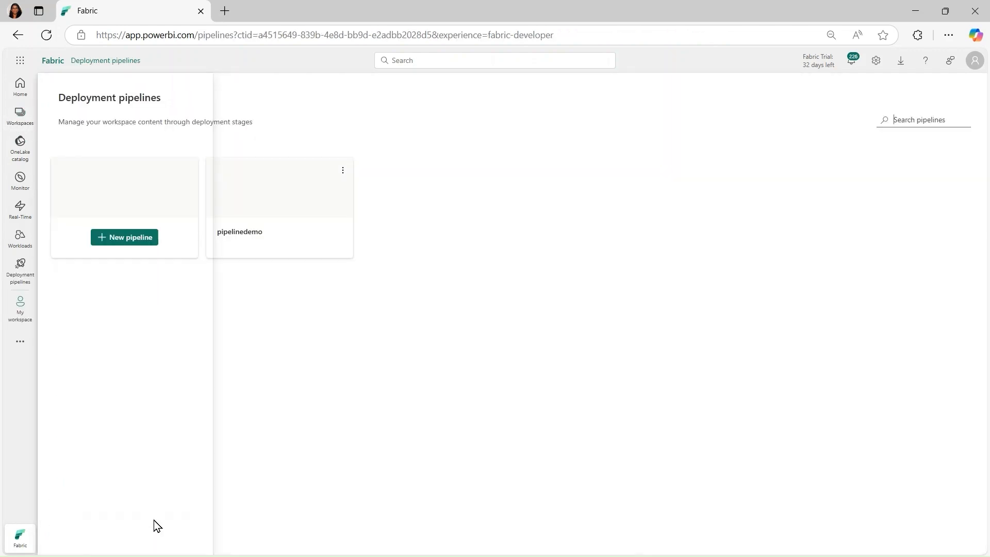
click(123, 238)
click(345, 271)
text(Deplo)
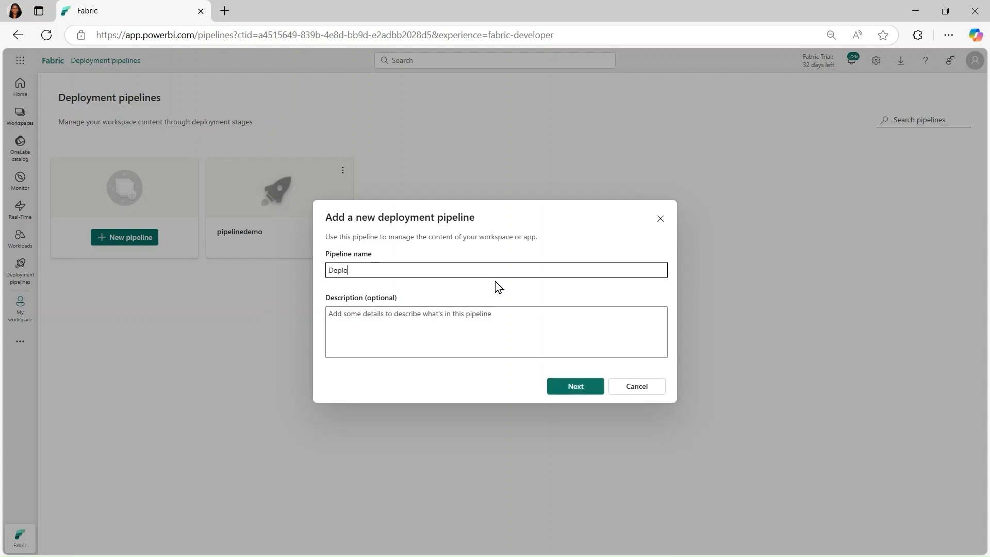
text(yme)
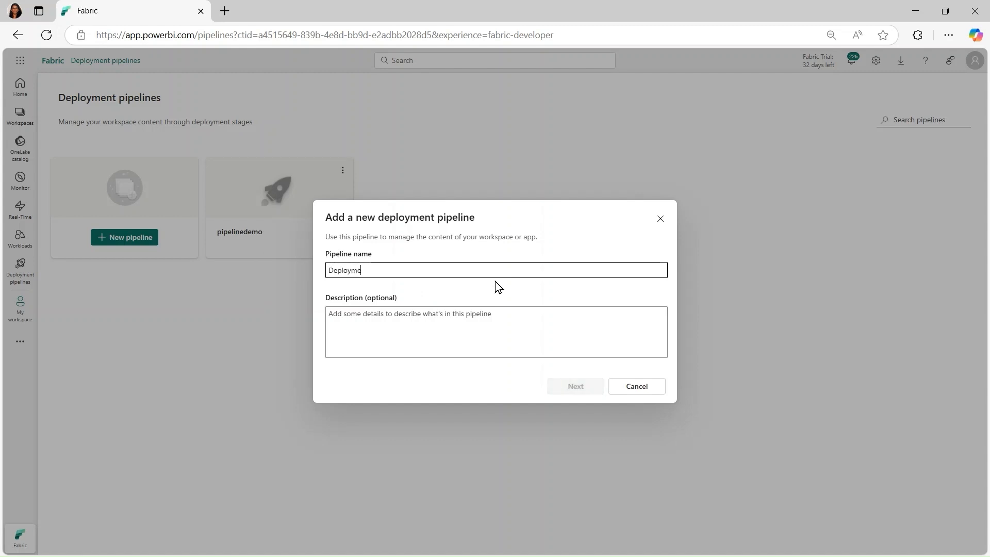
text(nt )
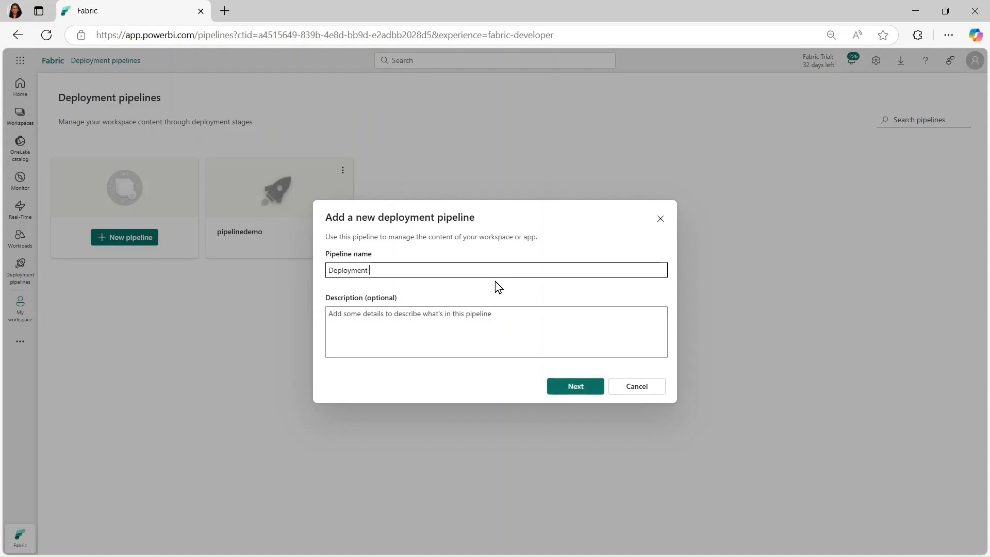
text(Pip)
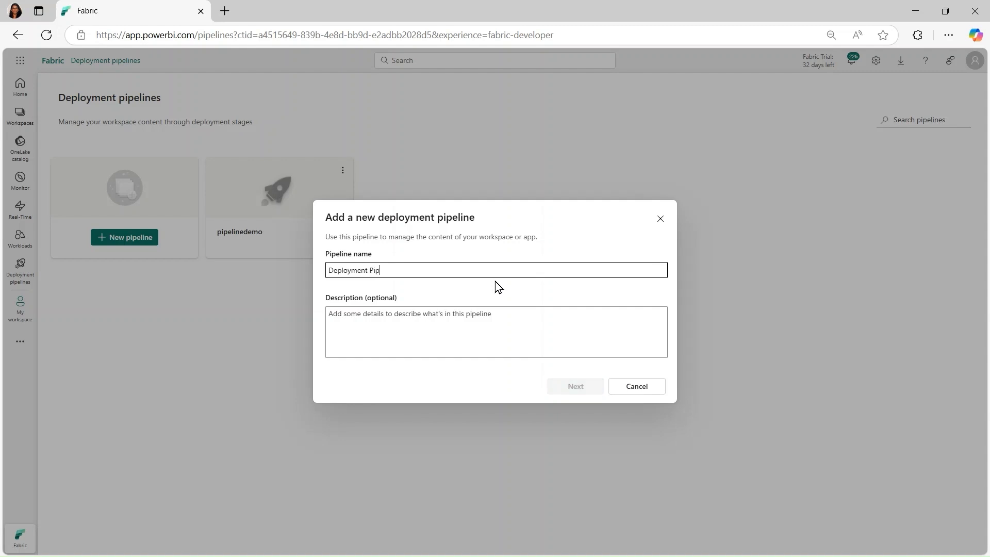
text(elin)
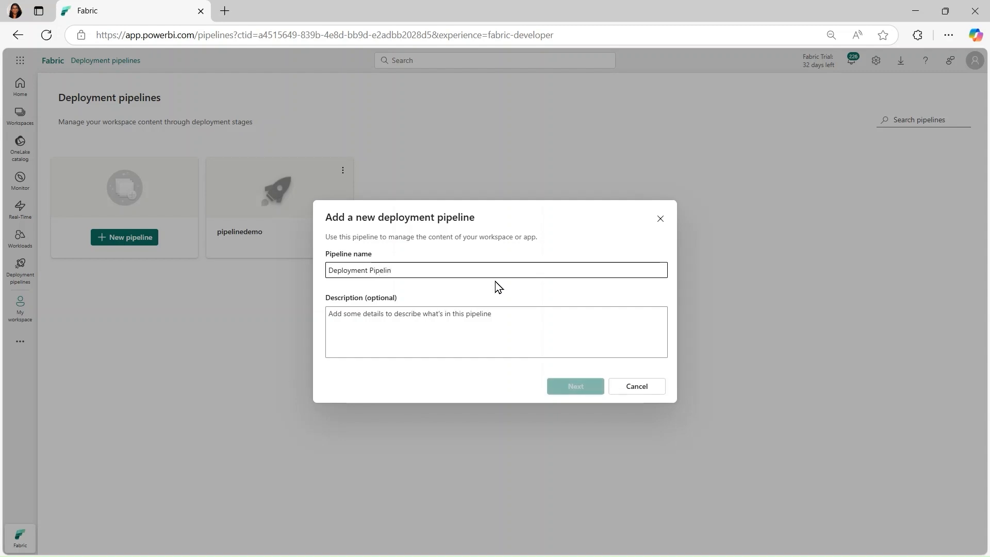
text(e)
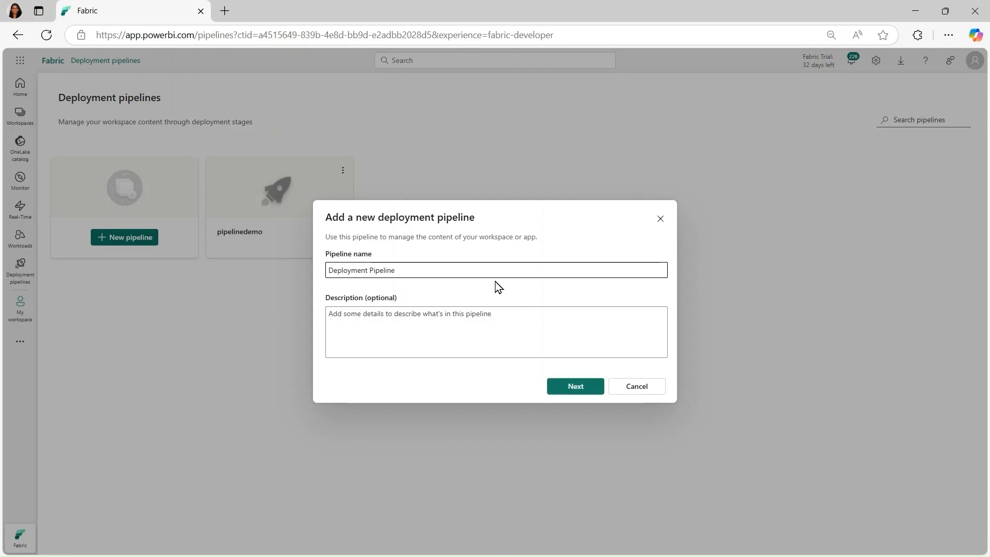
click(471, 325)
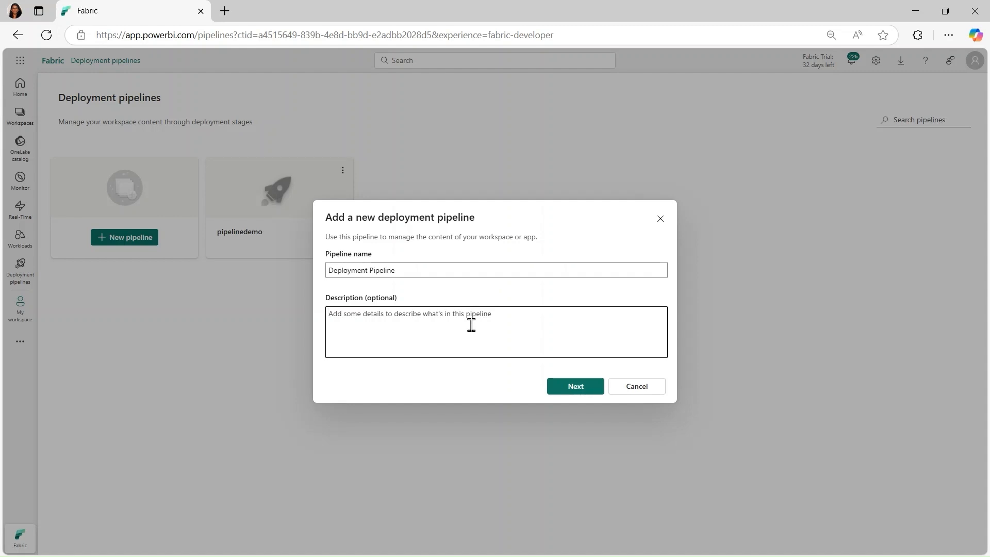
click(567, 390)
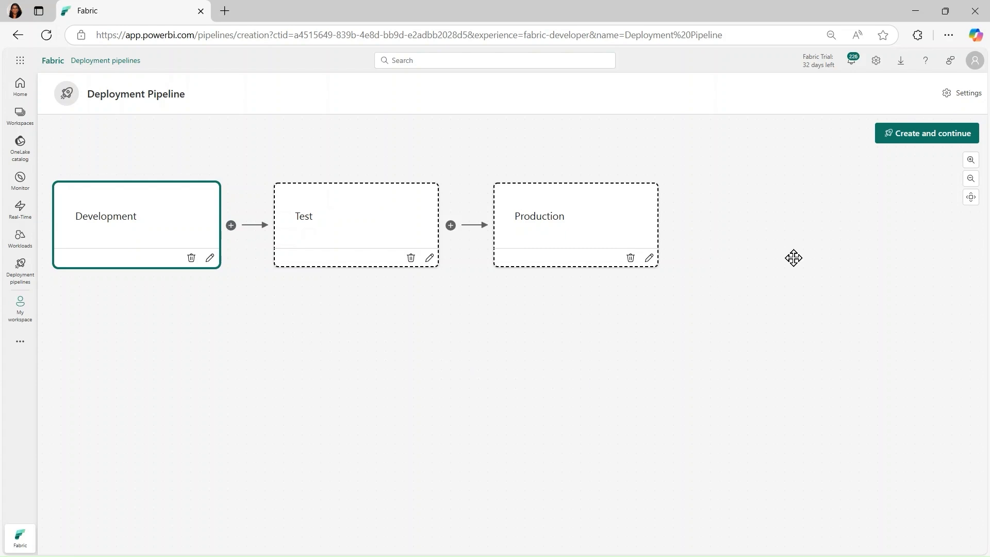
click(932, 135)
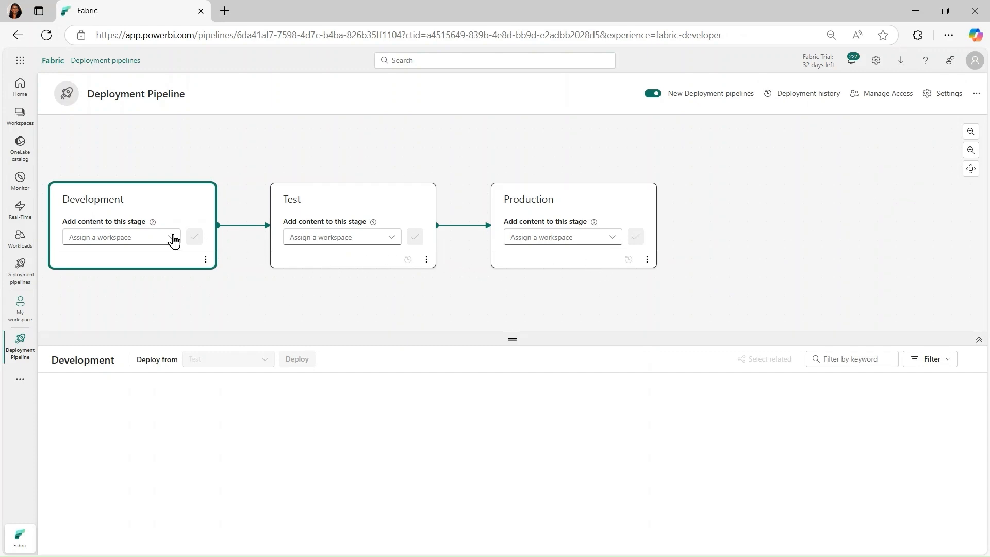
Choose the Production workspace as the content for the pipeline's Production stage
click(613, 237)
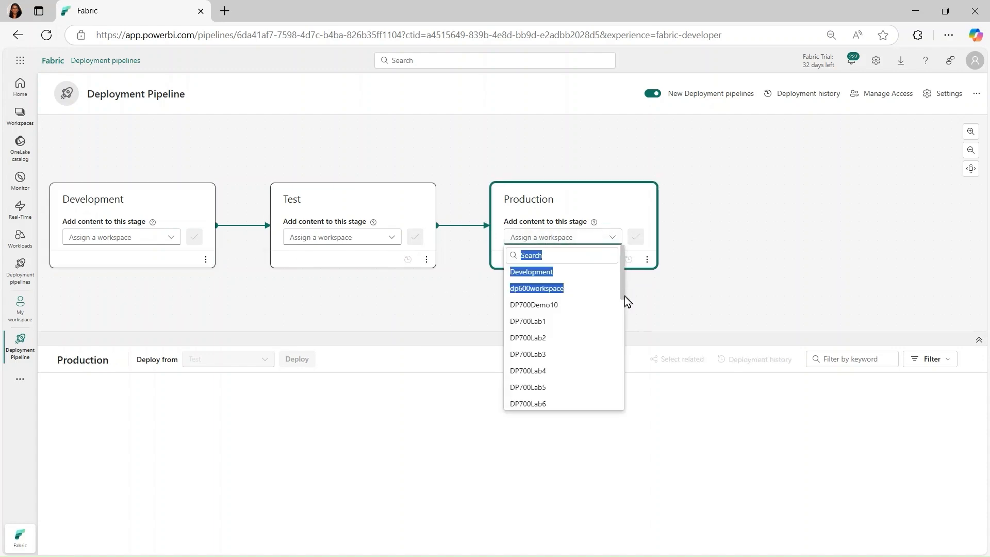
scroll(618, 340, down, 2)
scroll(619, 371, down, 5)
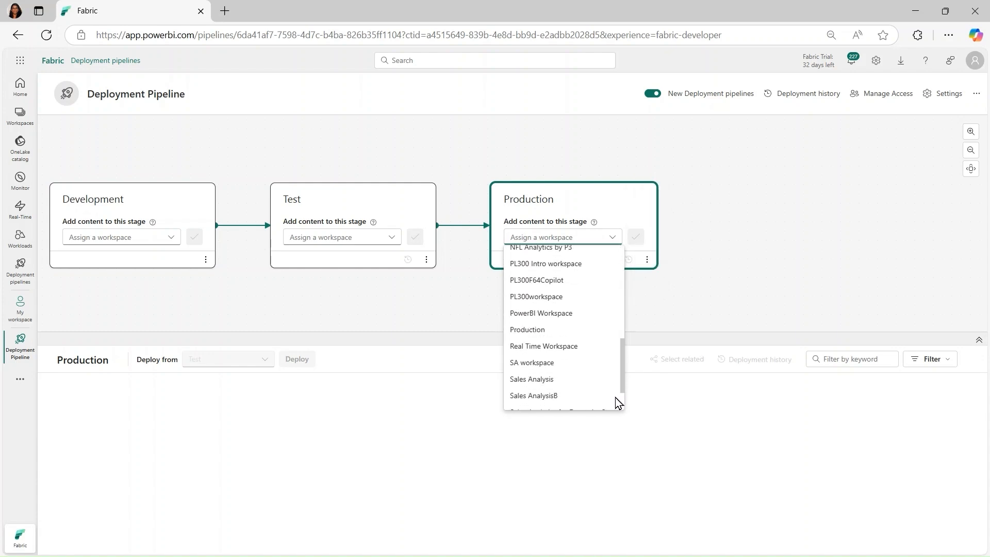
scroll(619, 405, up, 1)
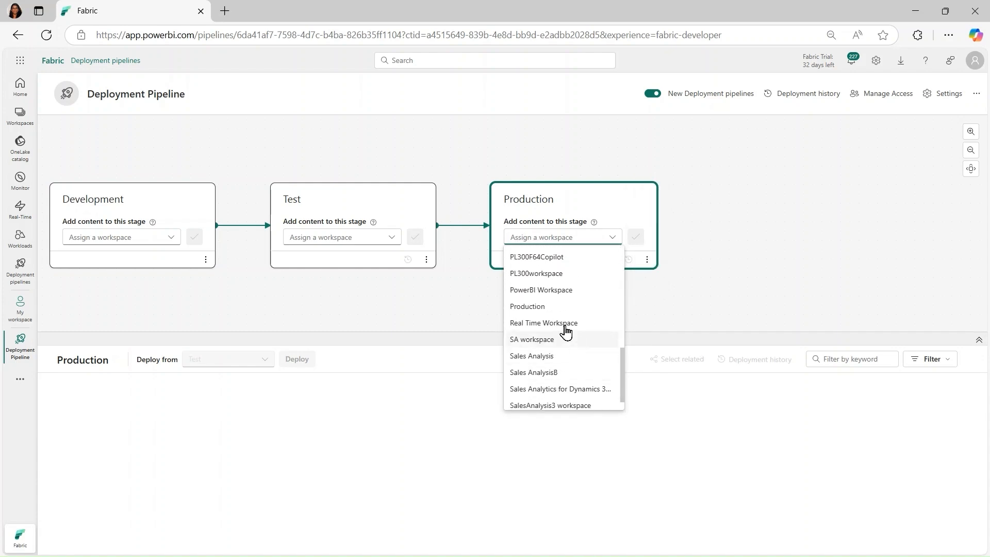
click(526, 306)
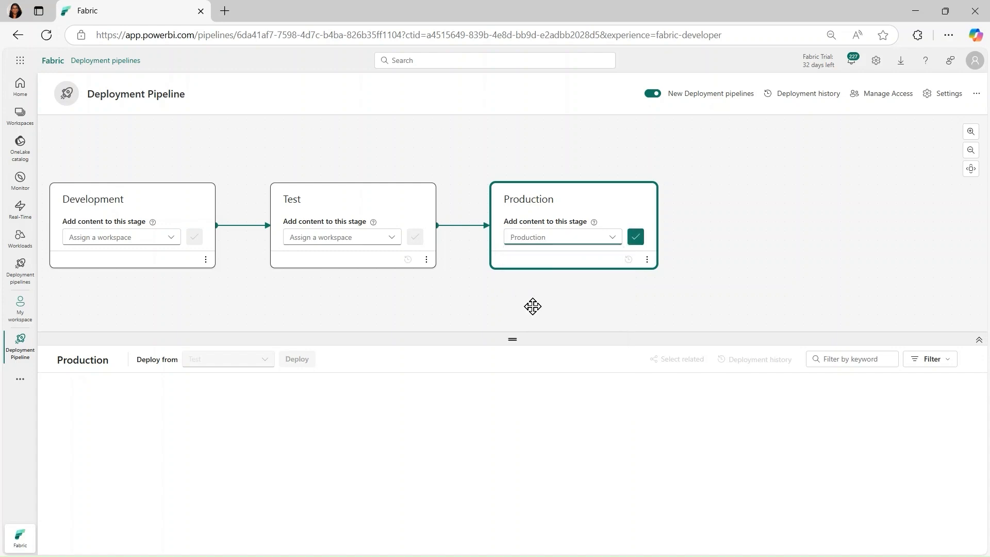
Choose the Test workspace as the content for the pipeline's Test stage
click(390, 240)
drag(402, 283, 393, 395)
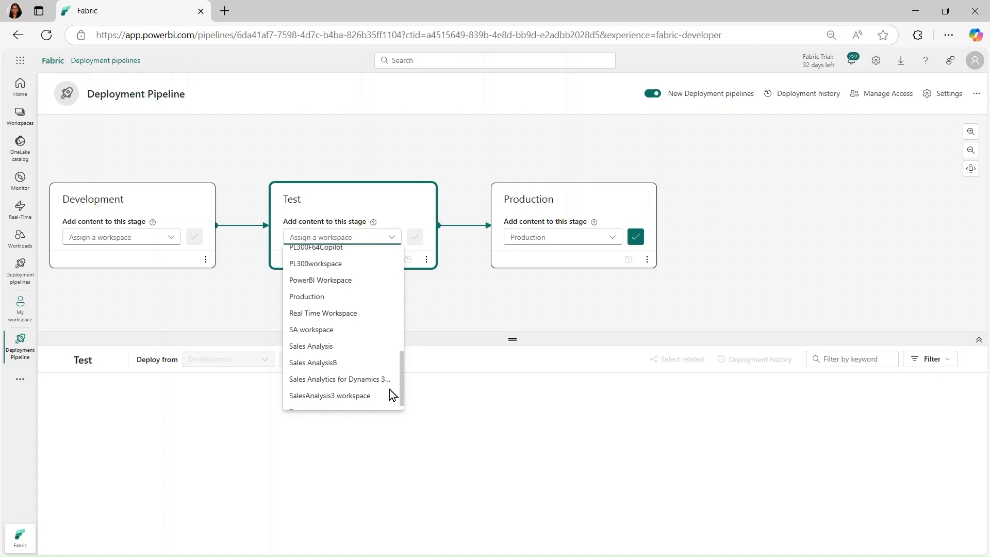
drag(403, 354, 403, 365)
click(350, 403)
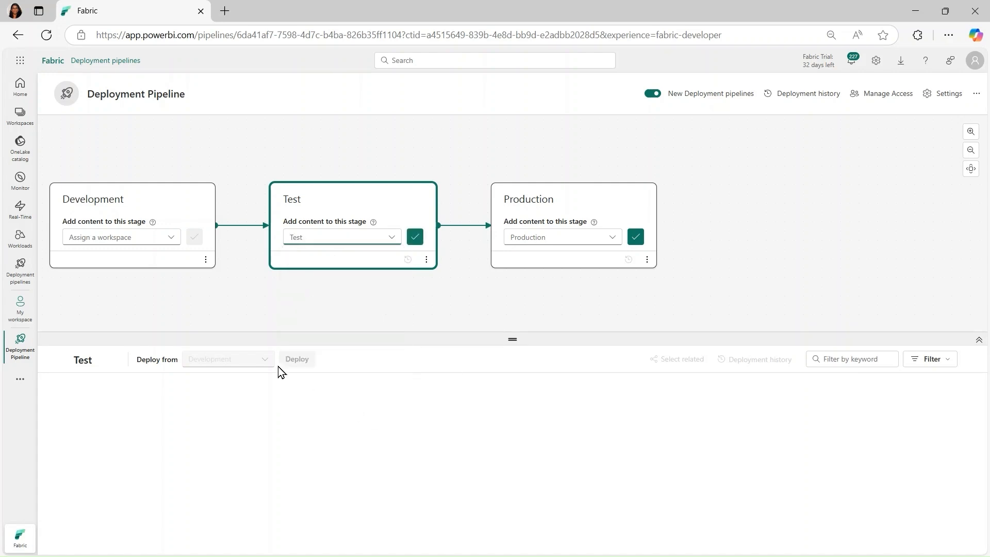
Assign the DP700Lab2 workspace to the pipeline's Development stage, continuing despite its unsupported items
click(171, 245)
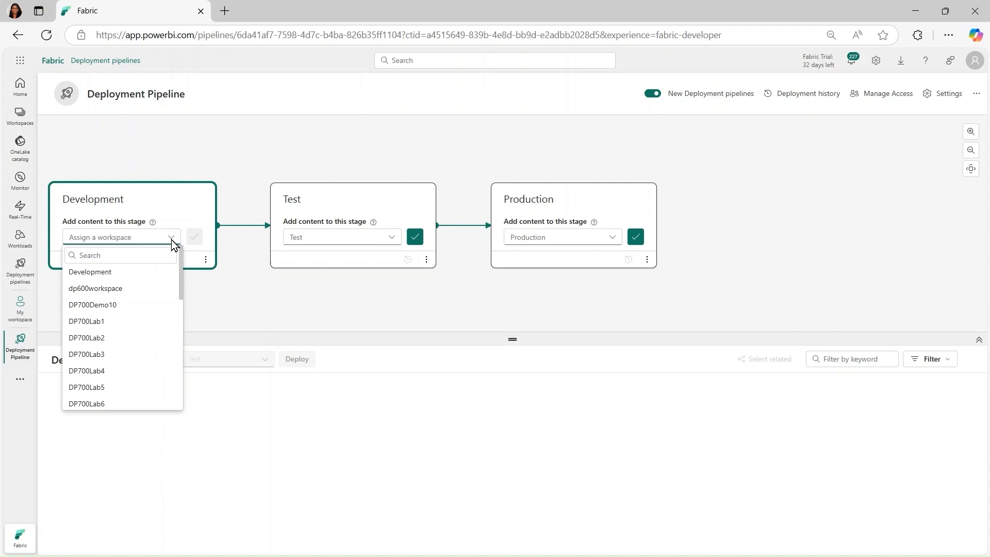
click(112, 342)
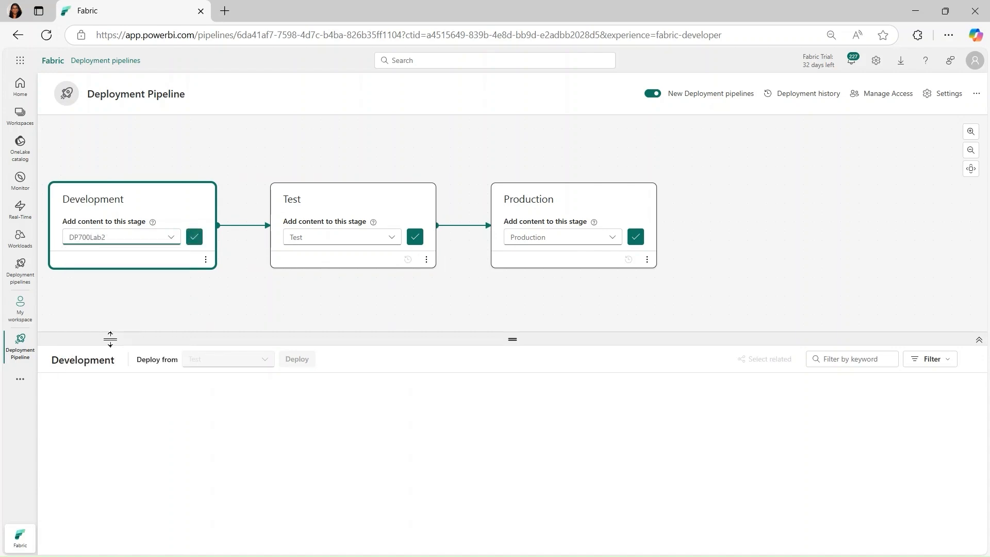
click(195, 238)
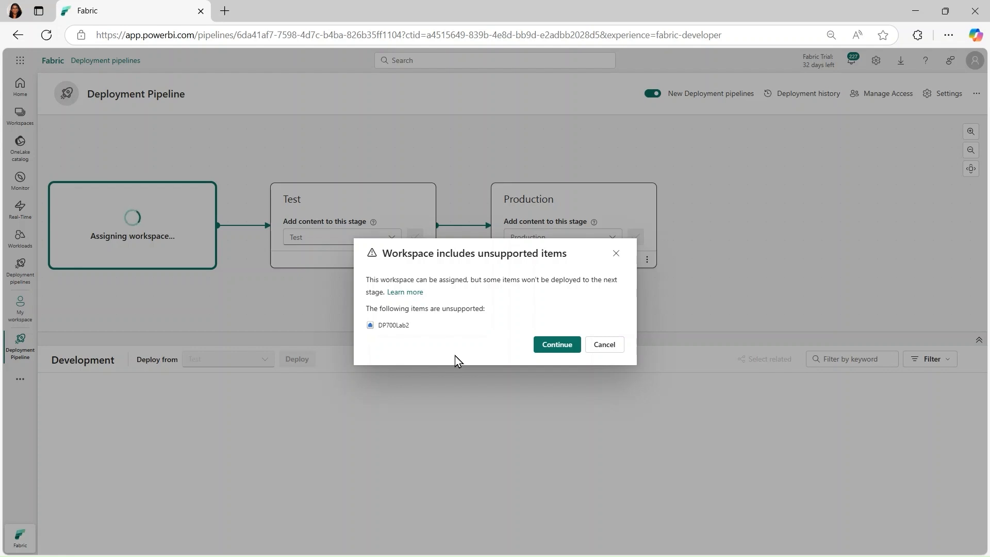
click(556, 348)
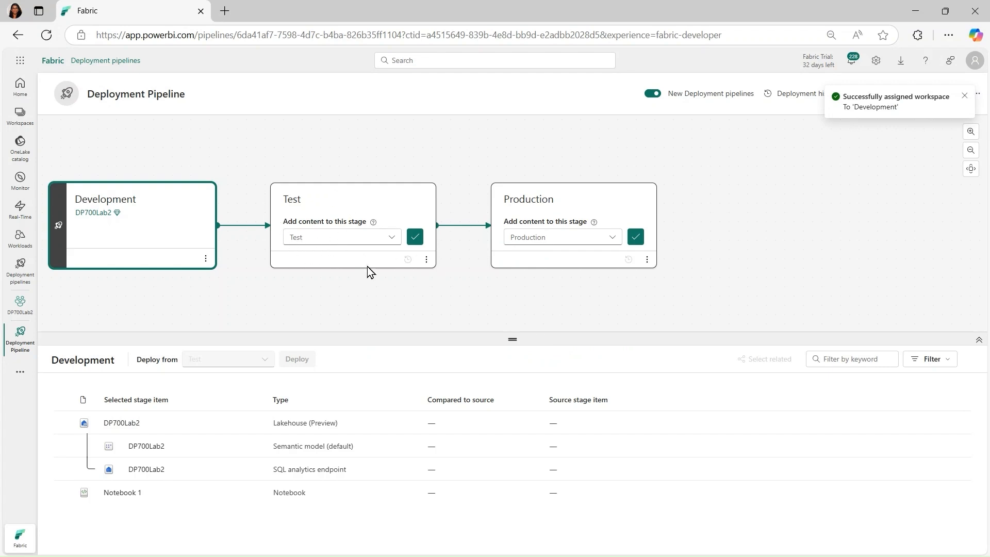
Confirm the workspace assignments of the Test and Production stages
click(417, 239)
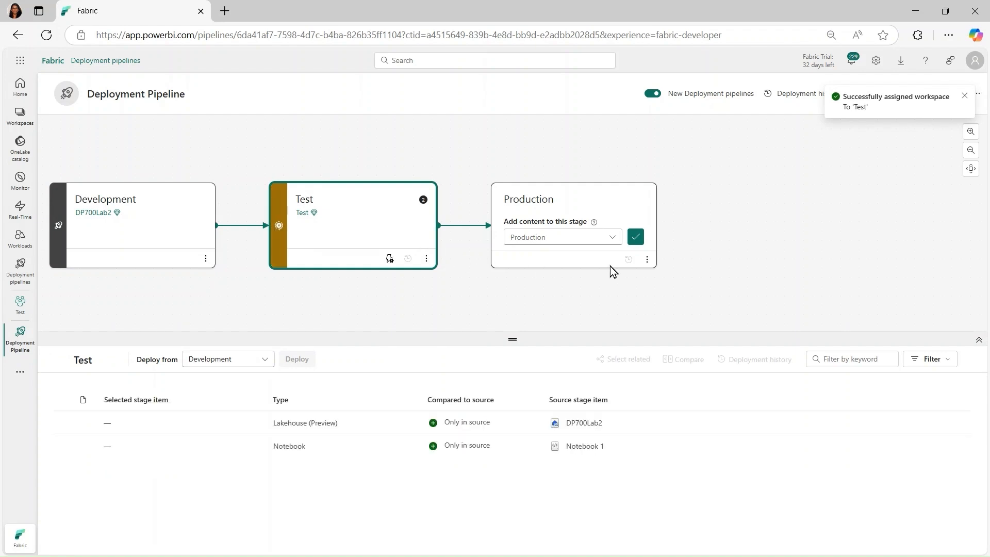
click(634, 239)
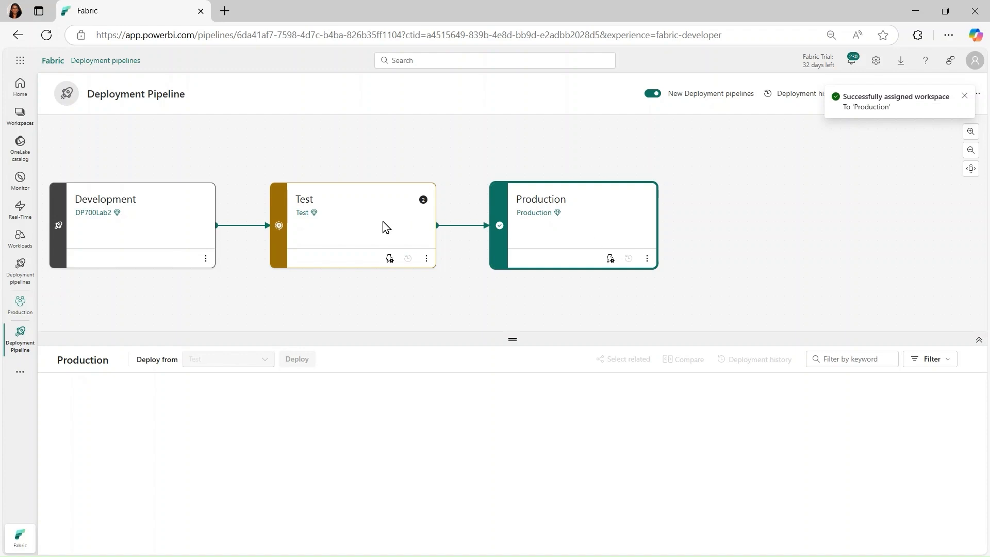
Deploy the DP700Lab2 lakehouse and Notebook 1 from the Development stage to the Test stage
click(178, 255)
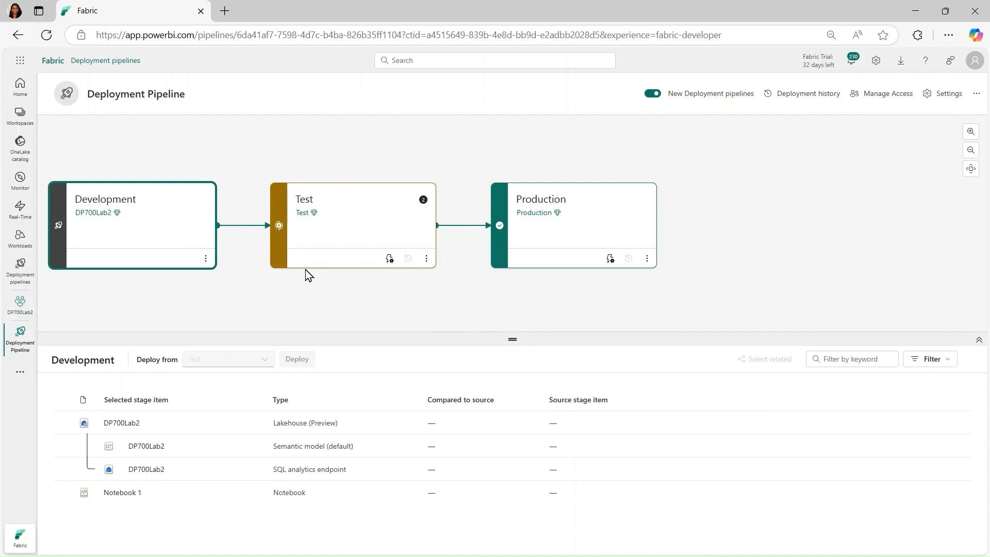
click(316, 261)
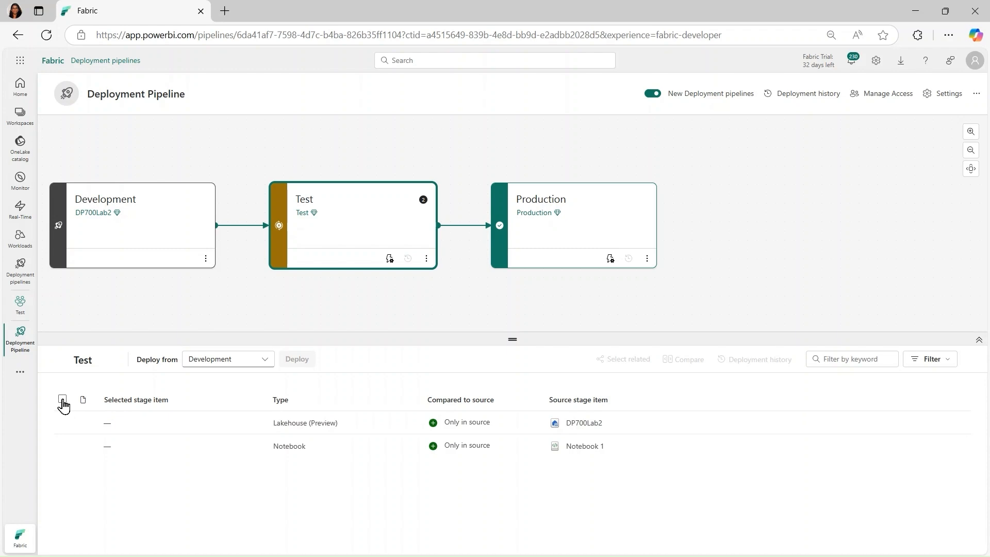
click(62, 400)
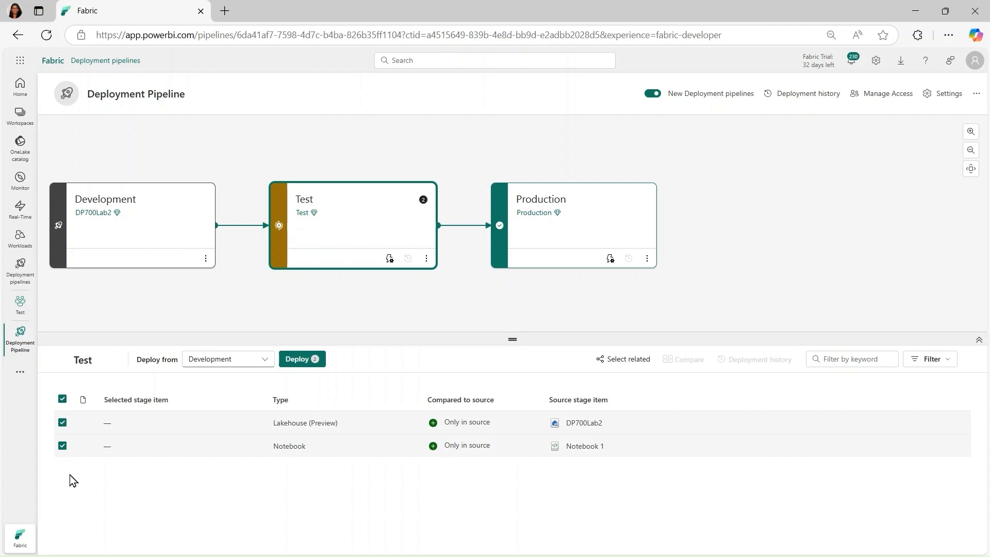
click(299, 359)
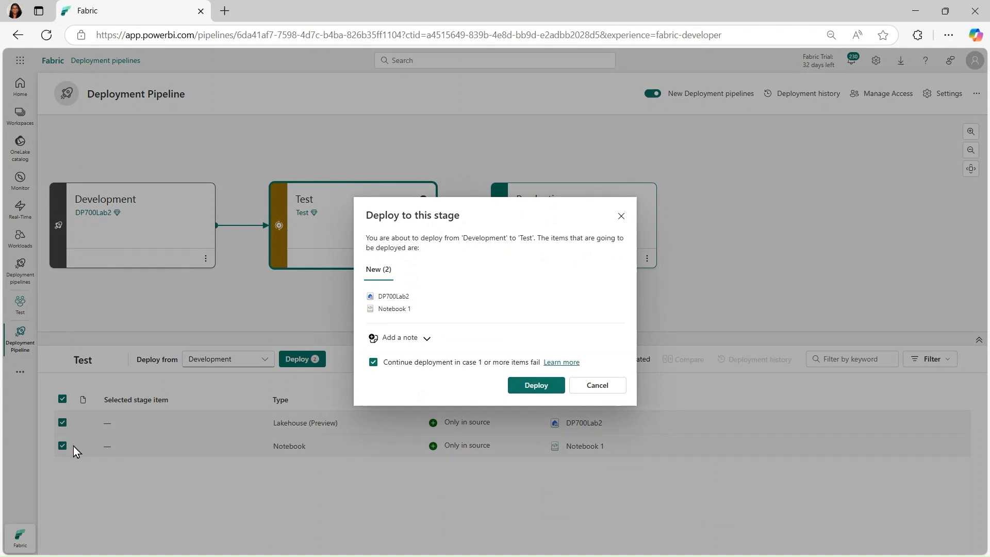
click(535, 386)
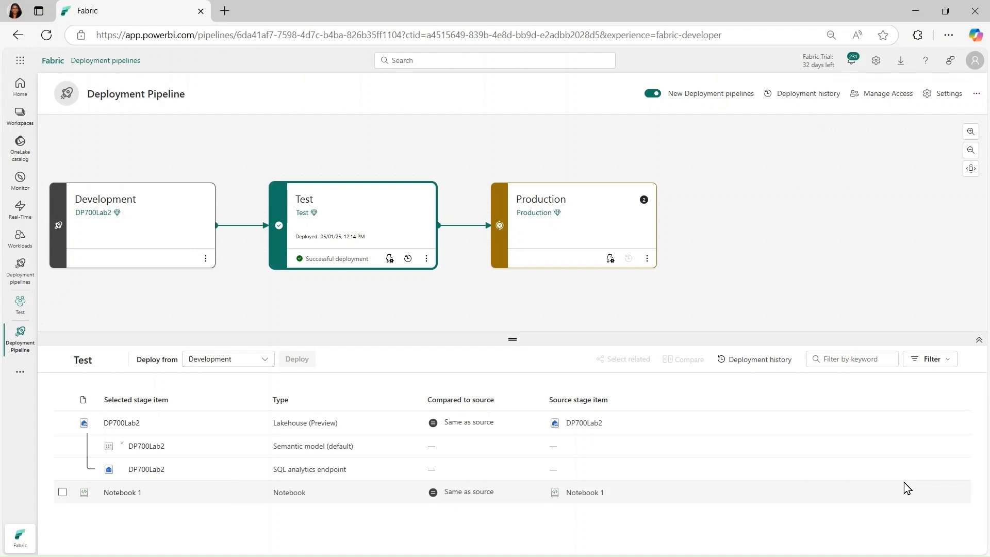
Deploy the DP700Lab2 lakehouse and Notebook 1 from the Test stage to the Production stage
click(547, 248)
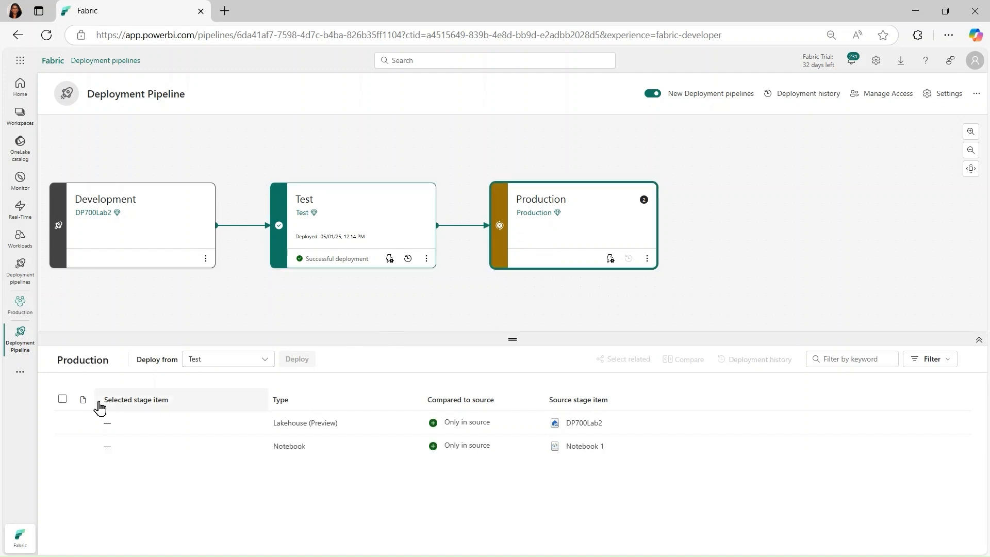
click(62, 399)
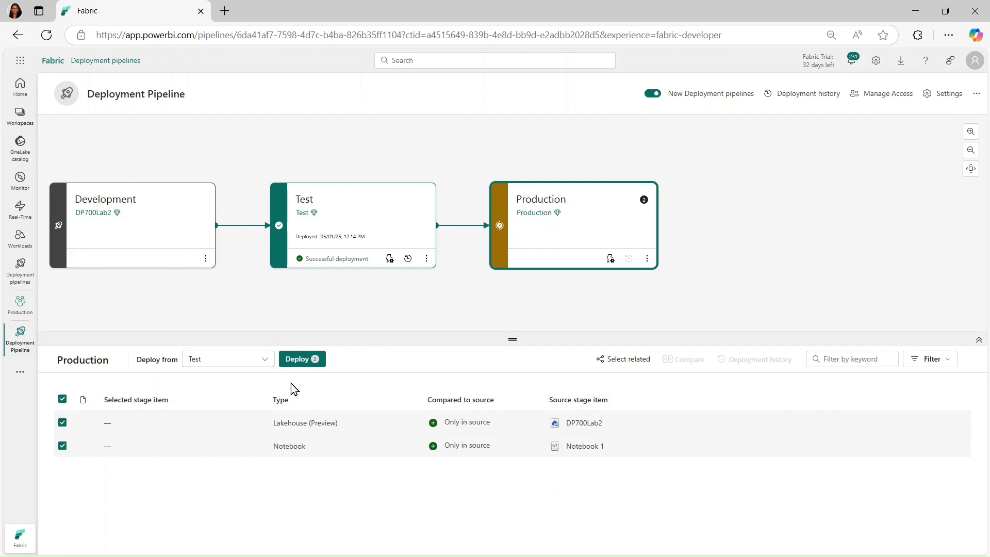
click(301, 364)
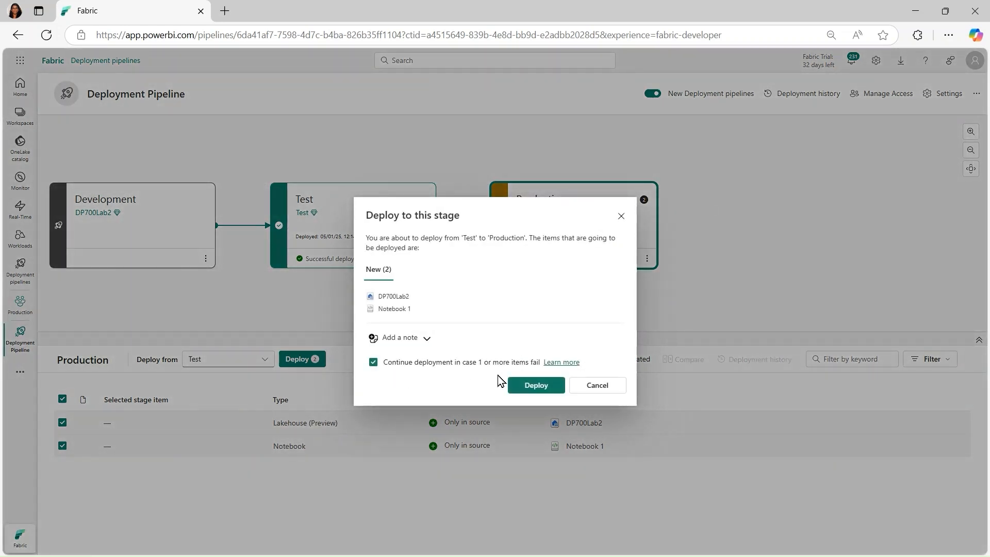
click(536, 385)
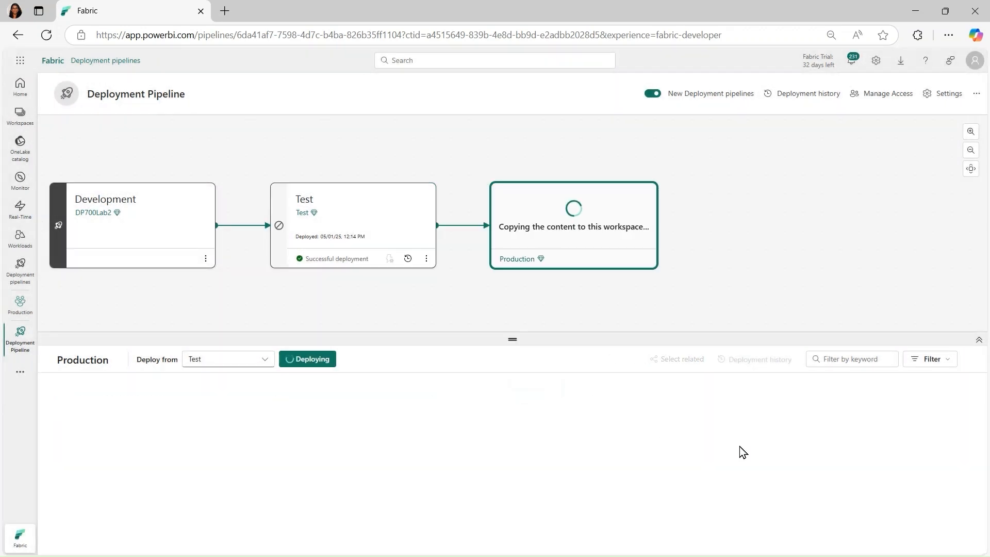